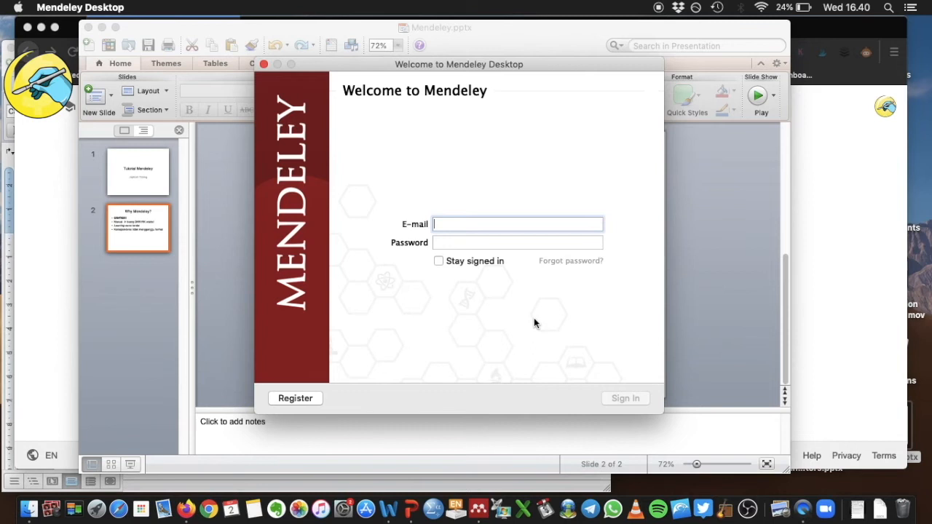
Step: Close PowerPoint and sign in to Mendeley with the account e-mail and password, staying signed in
click(88, 28)
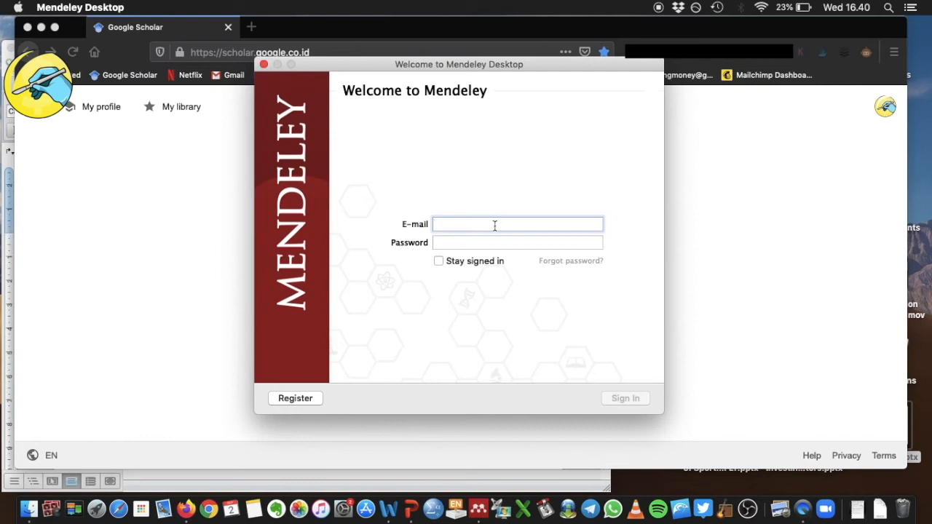
key(Tab)
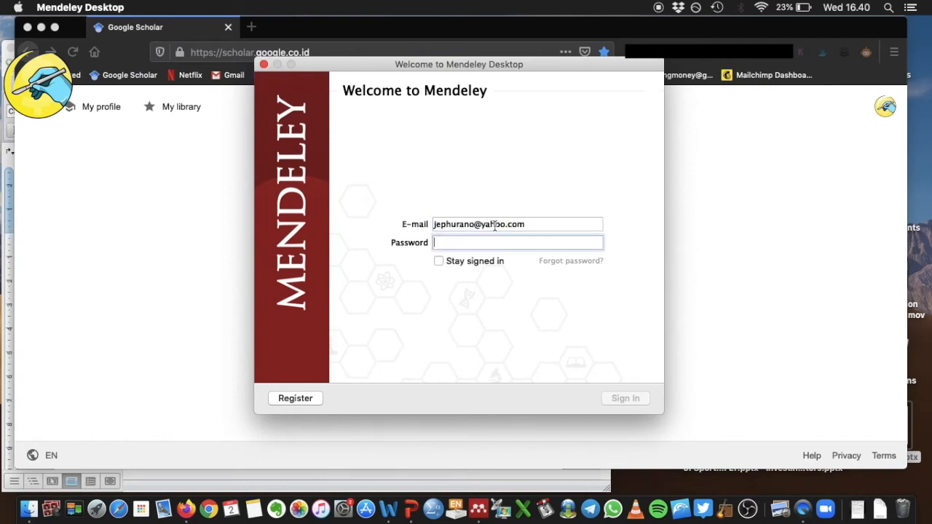
text(*********)
click(440, 261)
click(637, 399)
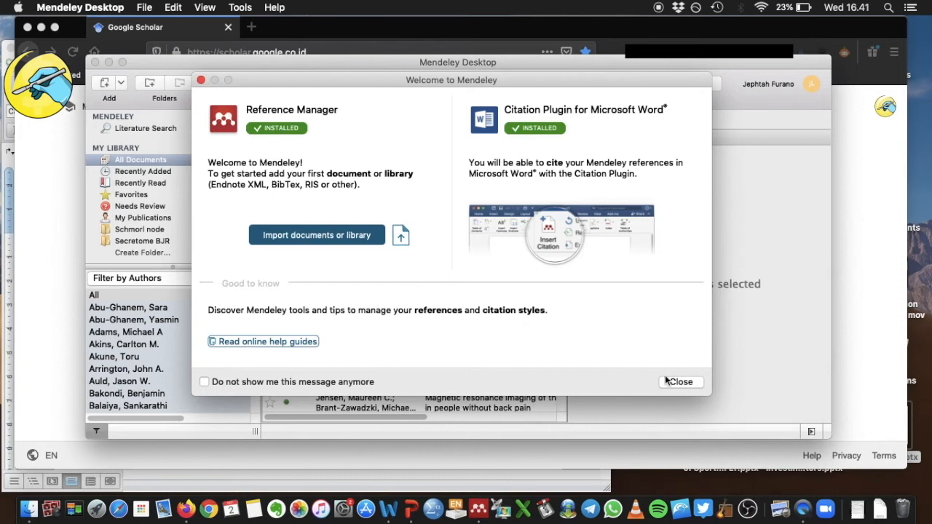
Step: Dismiss the welcome dialog and the three onboarding tips, then switch to Google Scholar in Firefox
click(680, 382)
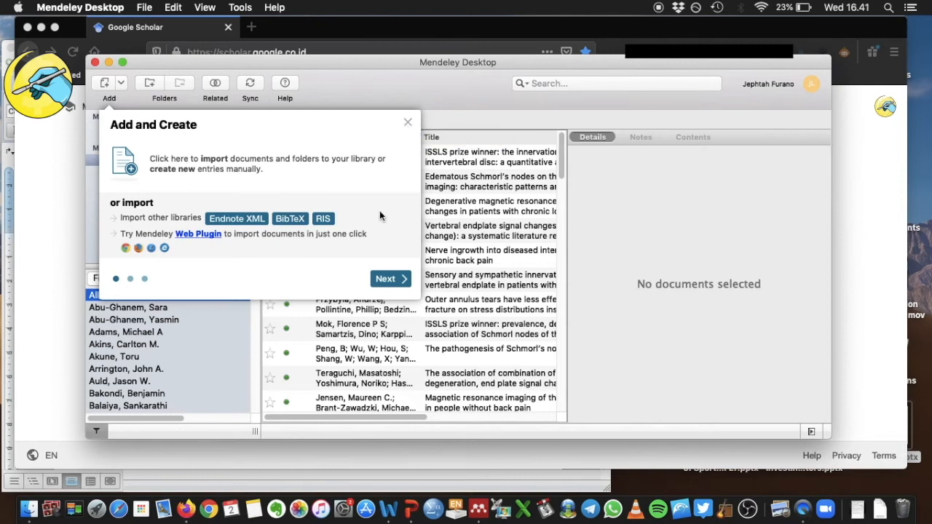
click(386, 283)
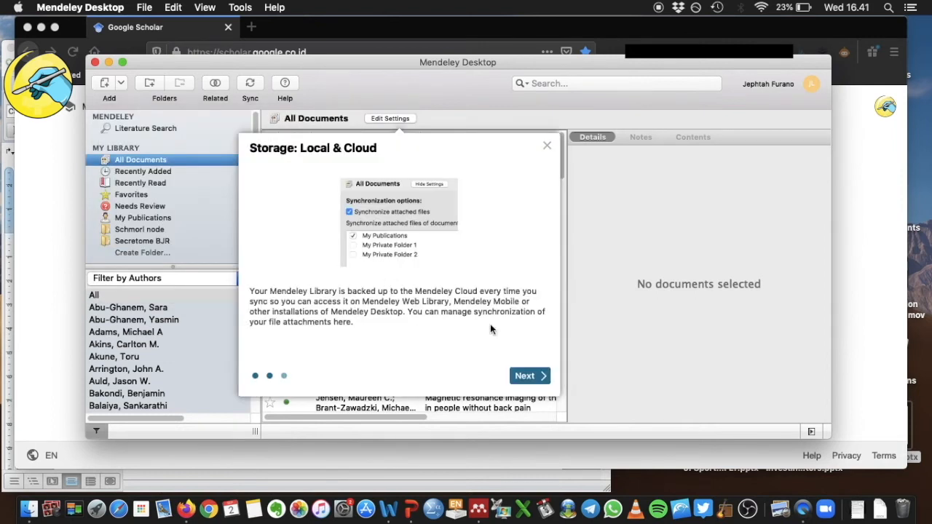
click(529, 377)
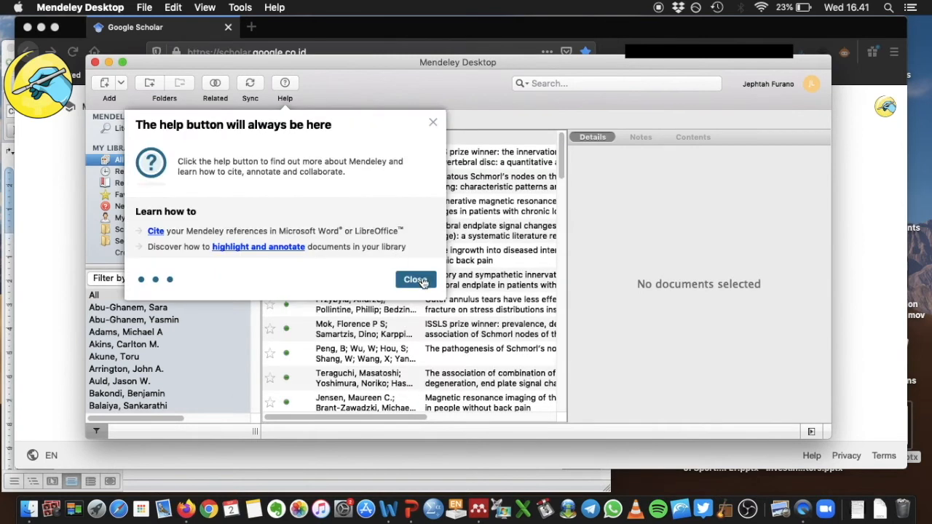
click(415, 281)
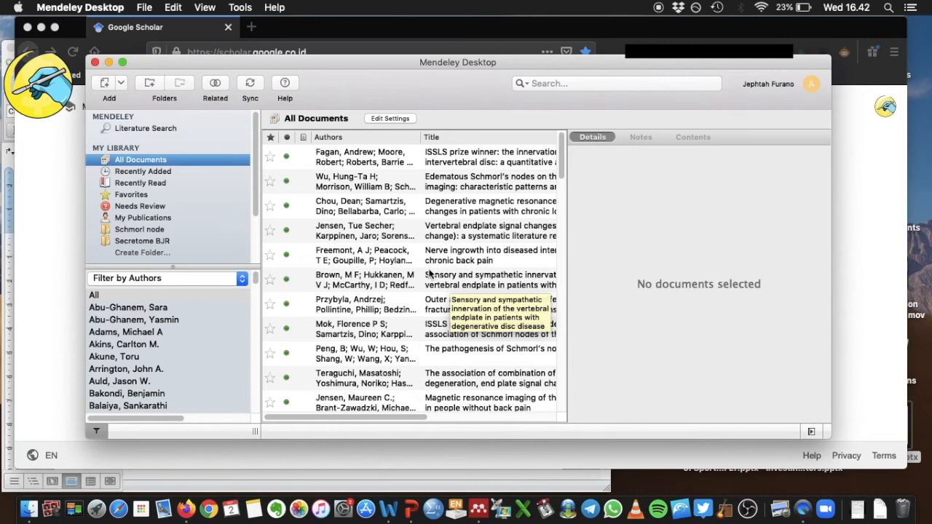
click(61, 181)
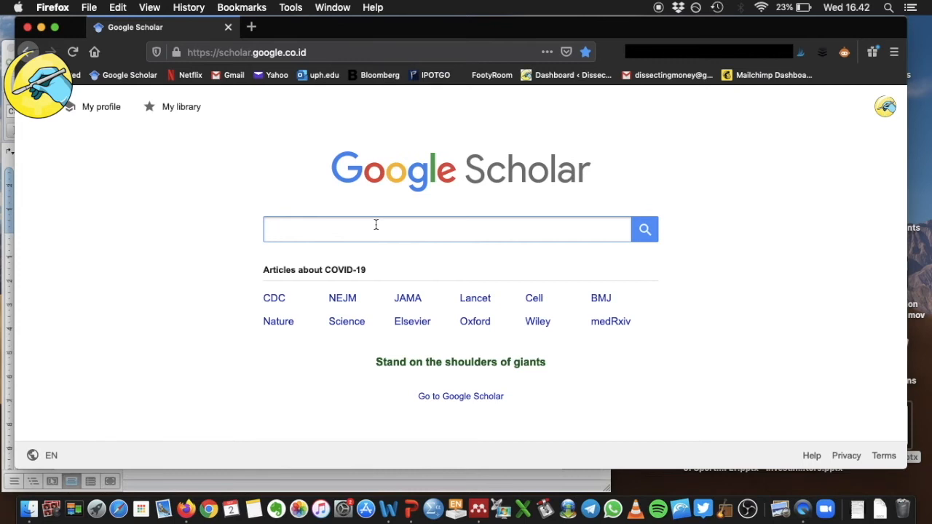
Step: Search Scholar for the author's name plus 'physical activity' and save the knee-joint review's RefMan citation
text(jephtah tobing physical acti)
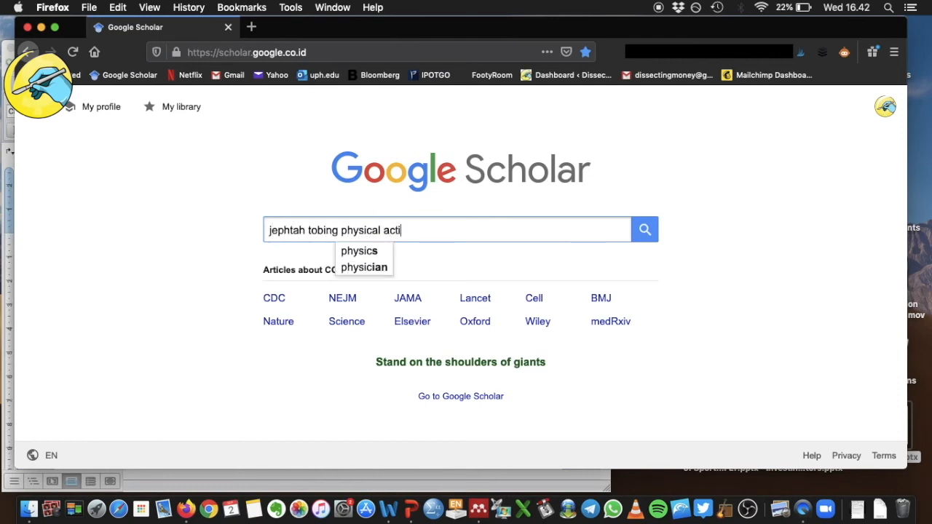
text(vity)
key(Return)
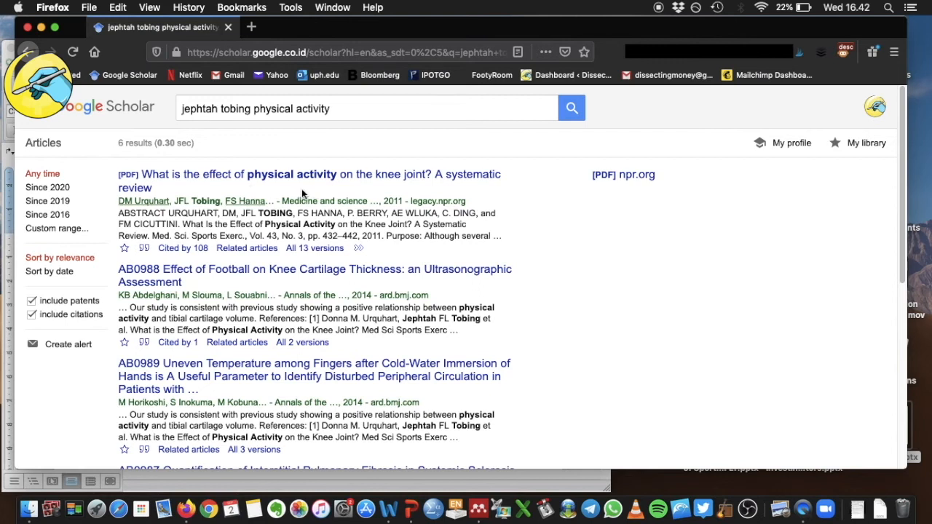
click(145, 249)
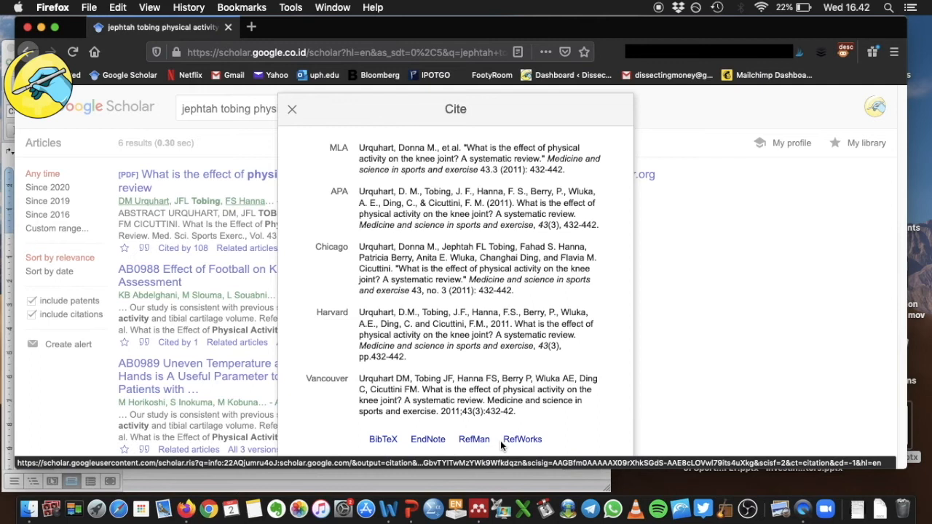
click(481, 441)
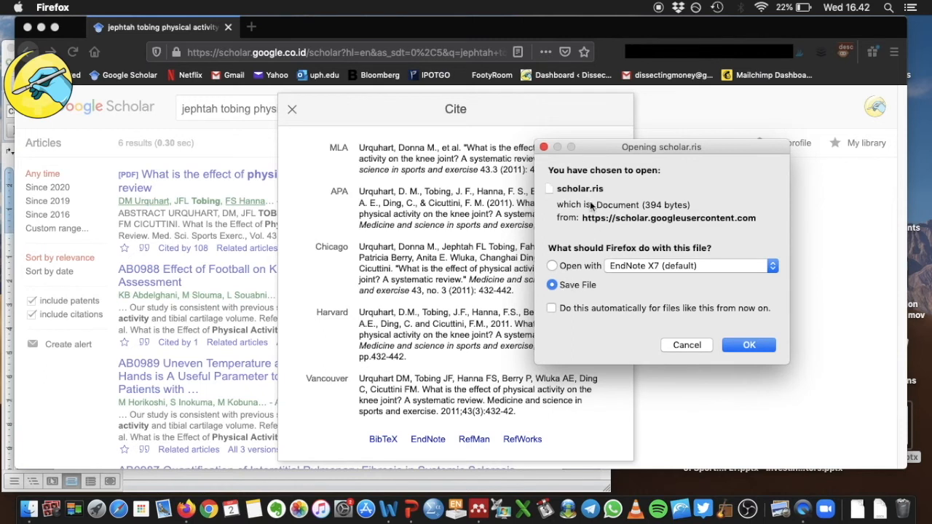
click(749, 346)
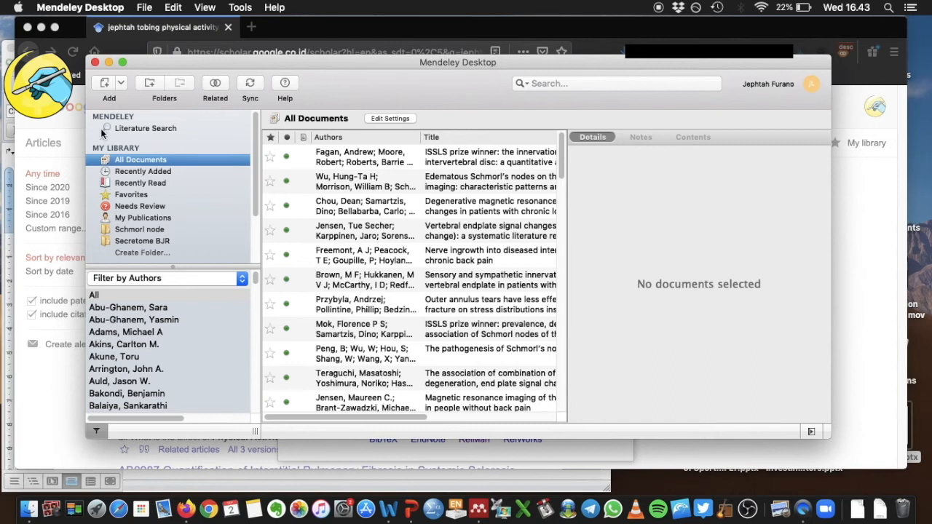
Step: Import scholar(2).ris into Mendeley and view the knee-joint review under Recently Added
click(104, 81)
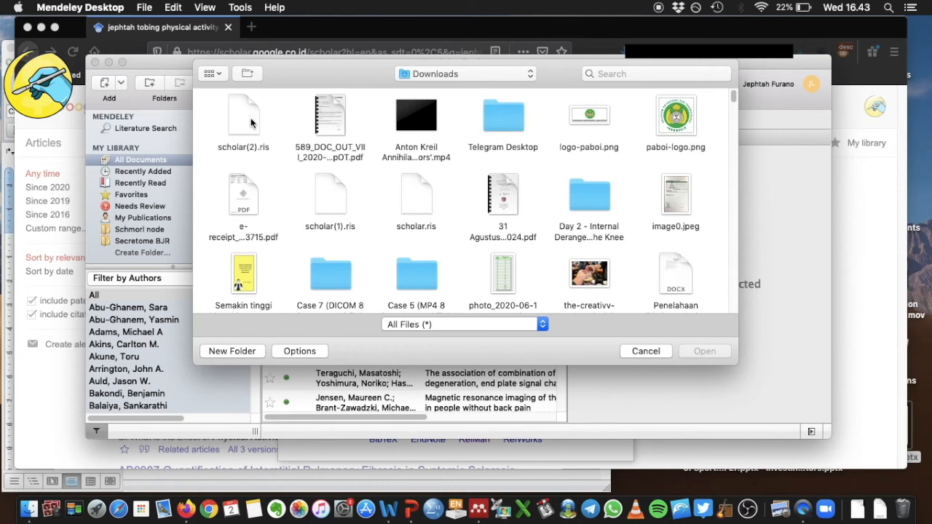
double_click(251, 123)
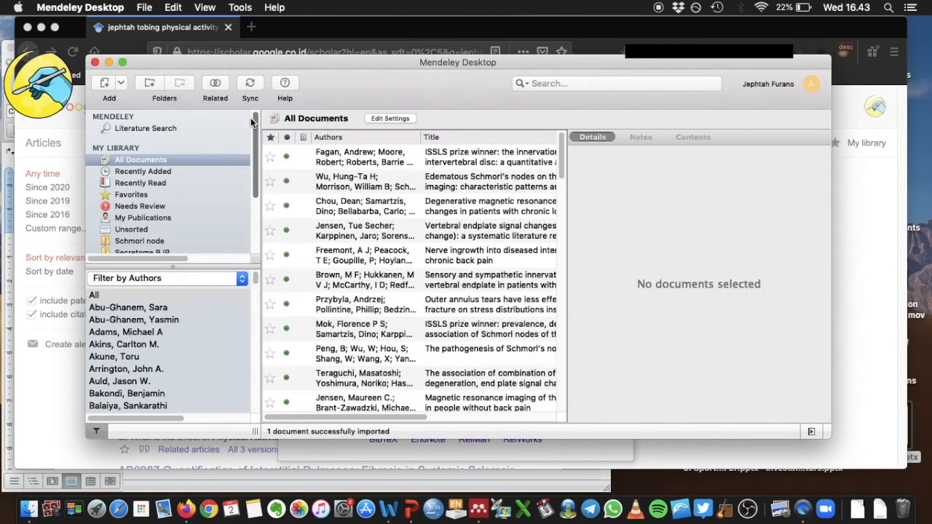
click(168, 172)
click(360, 161)
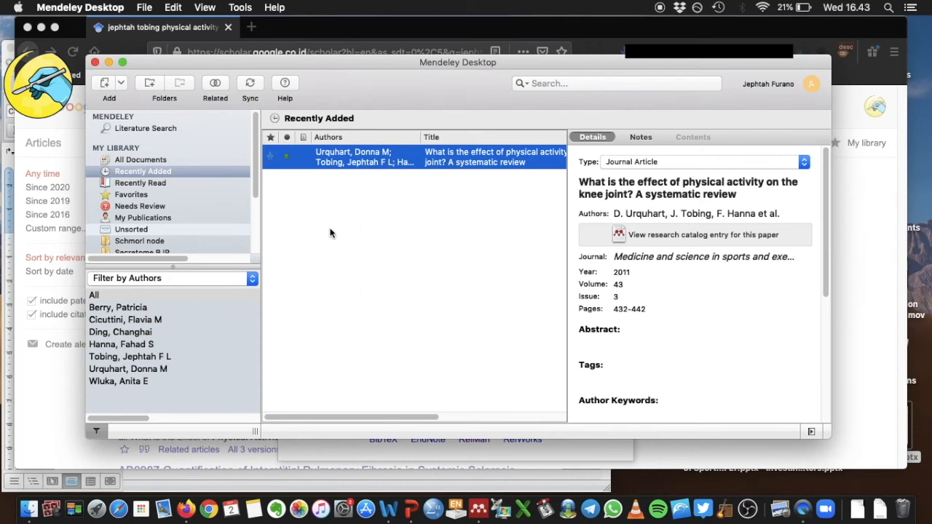
scroll(177, 195, down, 3)
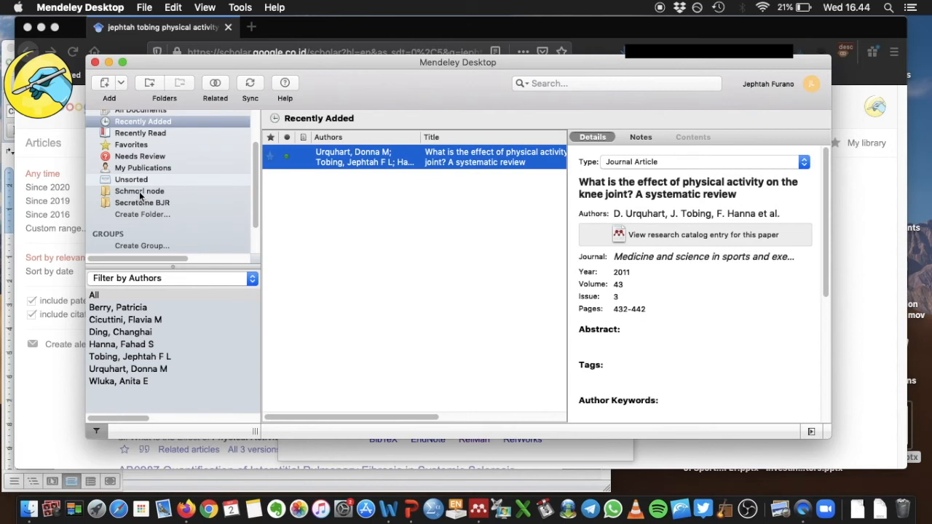
click(141, 193)
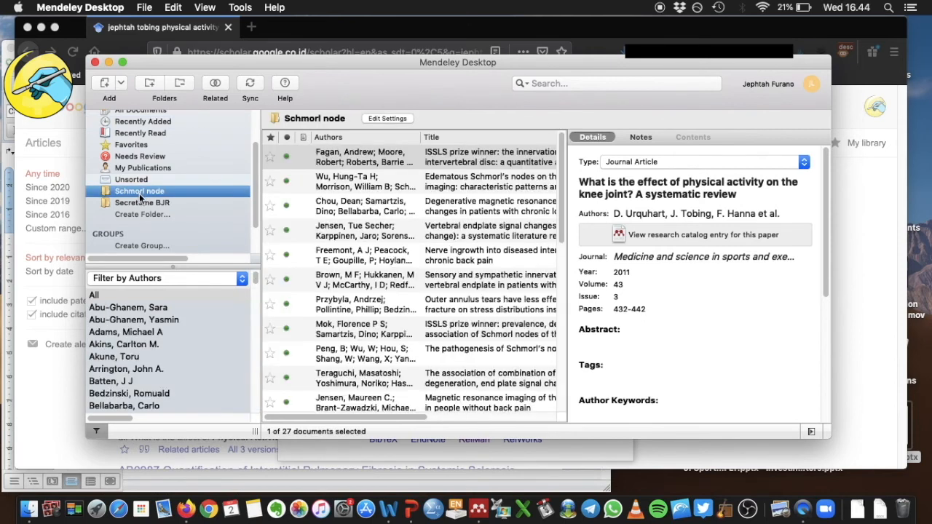
click(139, 202)
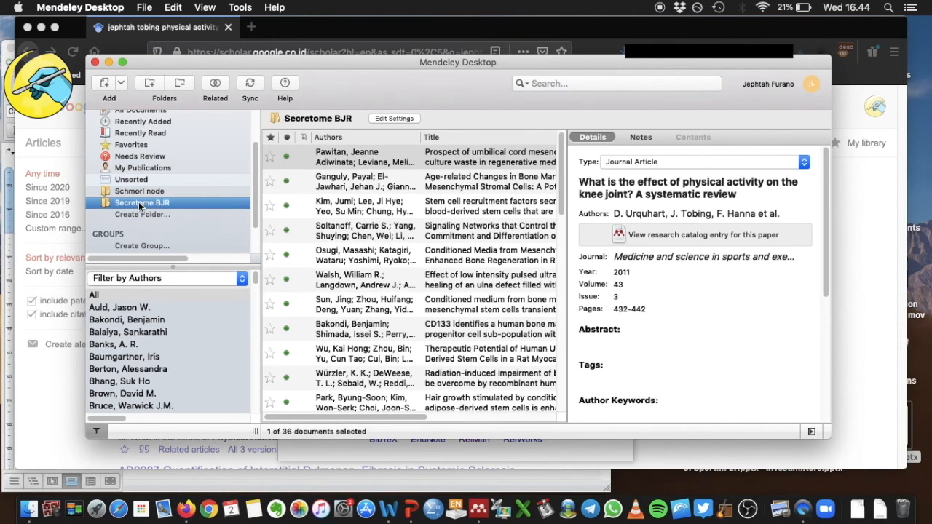
scroll(143, 200, up, 3)
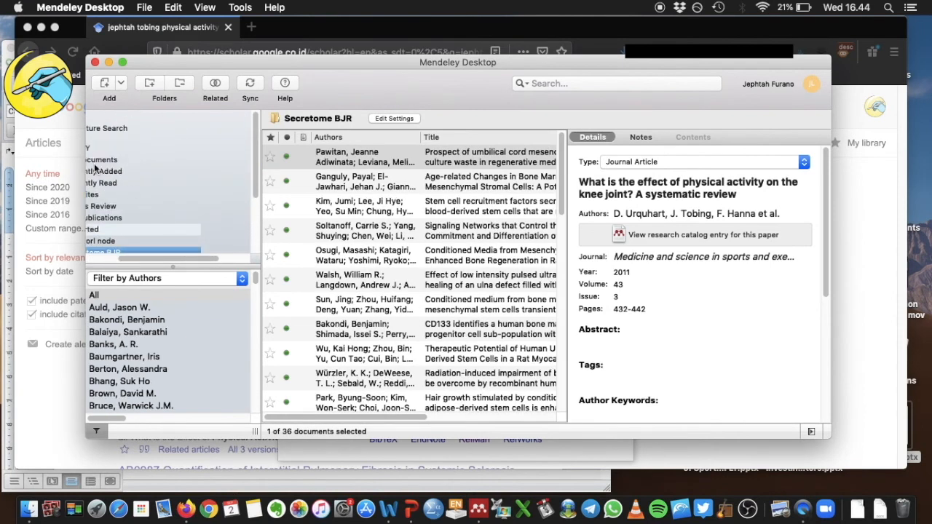
click(150, 170)
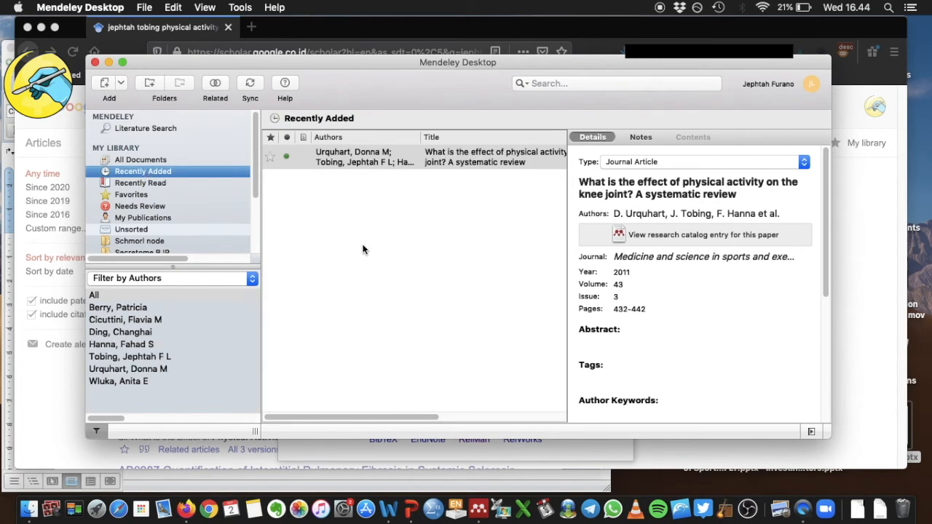
key(ctrl+Up)
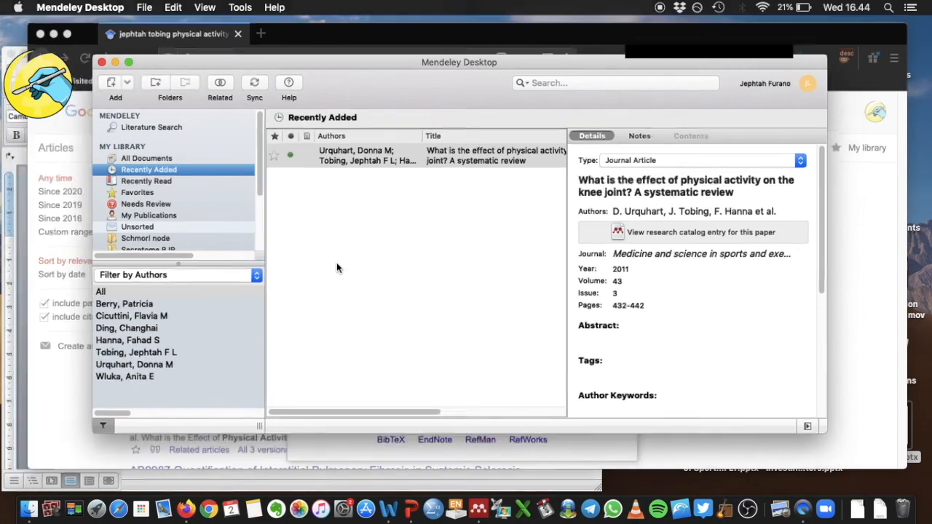
Step: In Word's Document1, type 'Physical activity does not increase the risk of osteoarthritis'
click(291, 325)
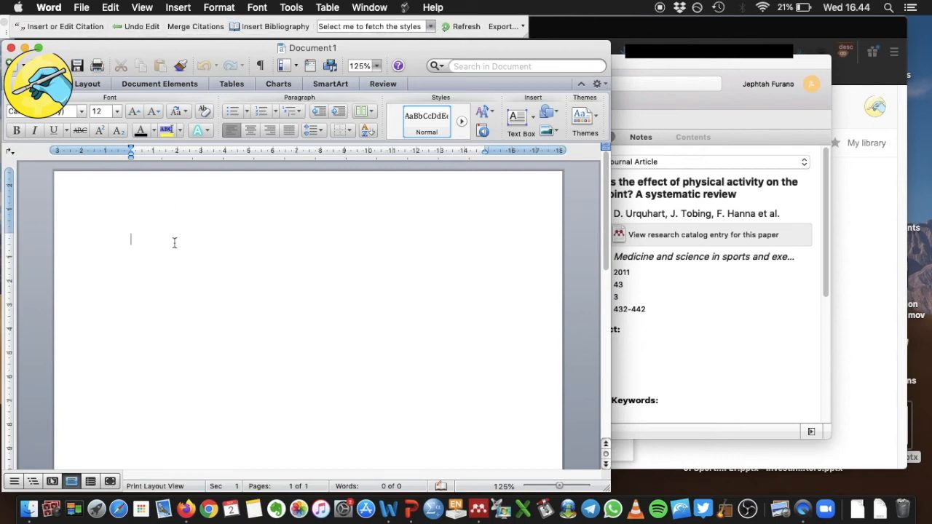
drag(304, 240, 118, 244)
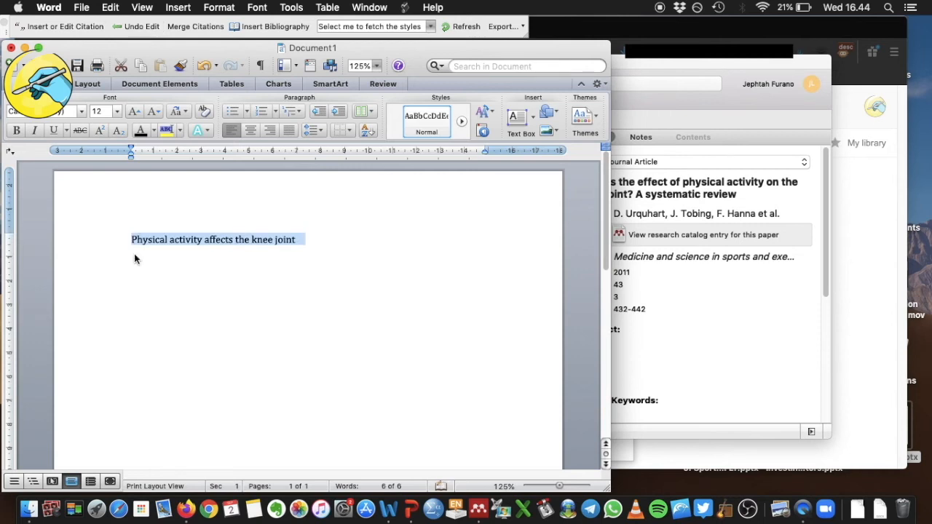
text(Physic)
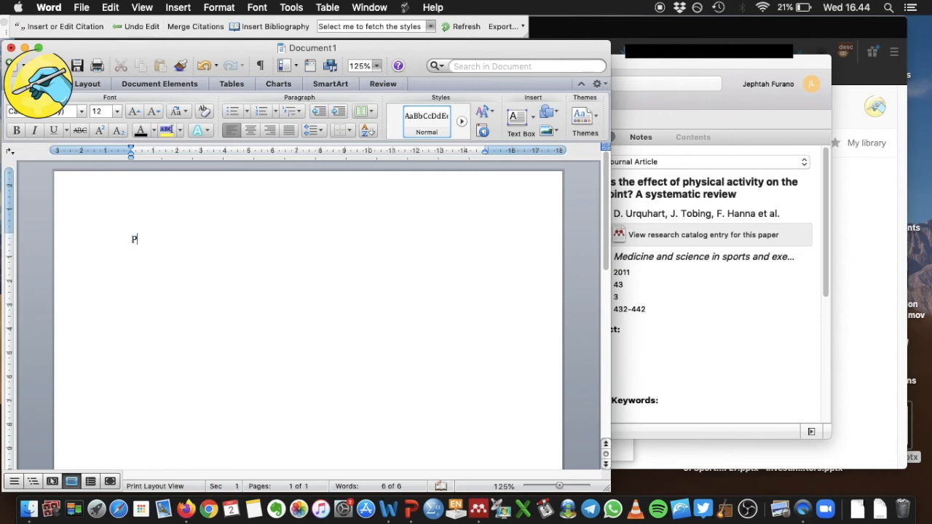
text(al activity d)
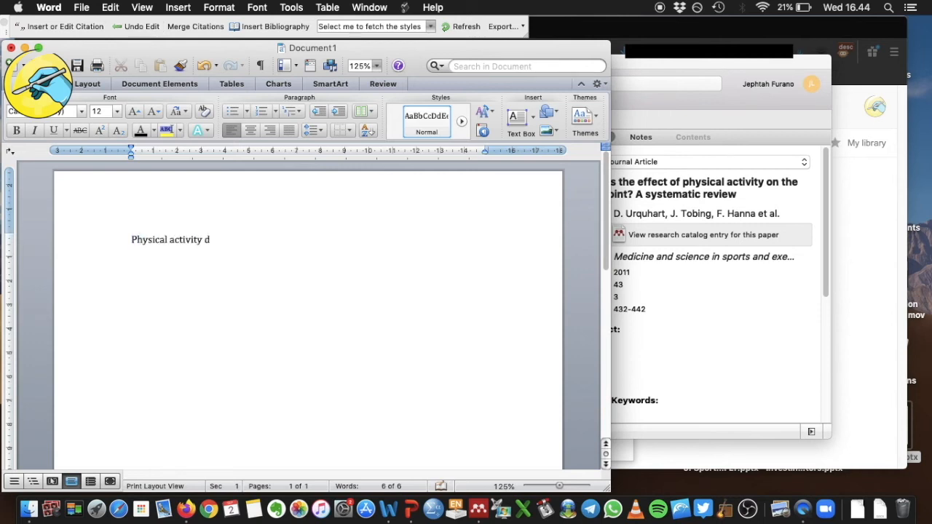
text(oes not increase the risk of osteoarthritis.)
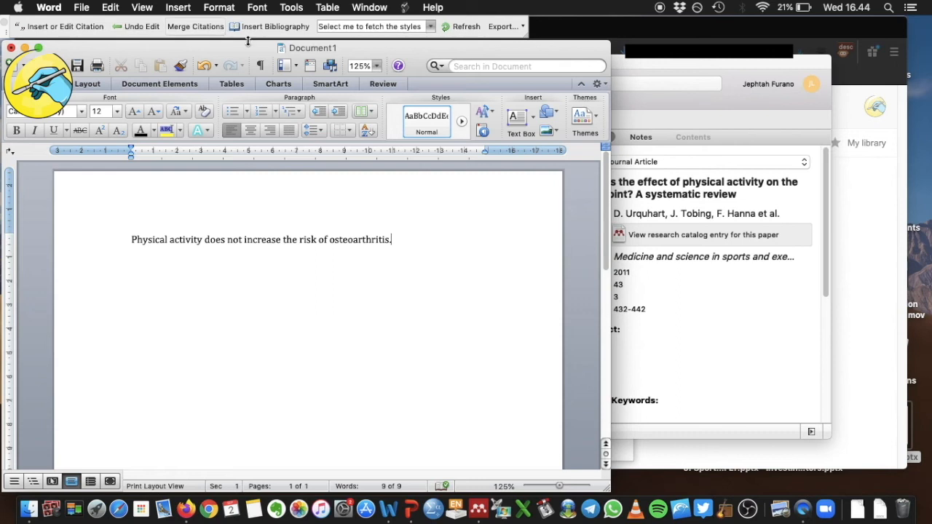
Step: Fetch the Mendeley citation styles, select Vancouver (superscript), and dismiss the sign-in warning
click(430, 26)
click(392, 45)
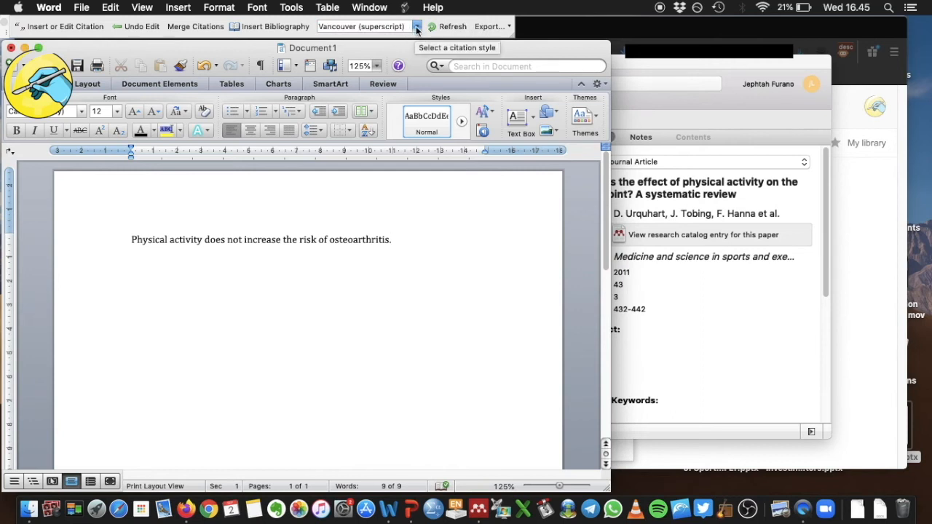
click(417, 27)
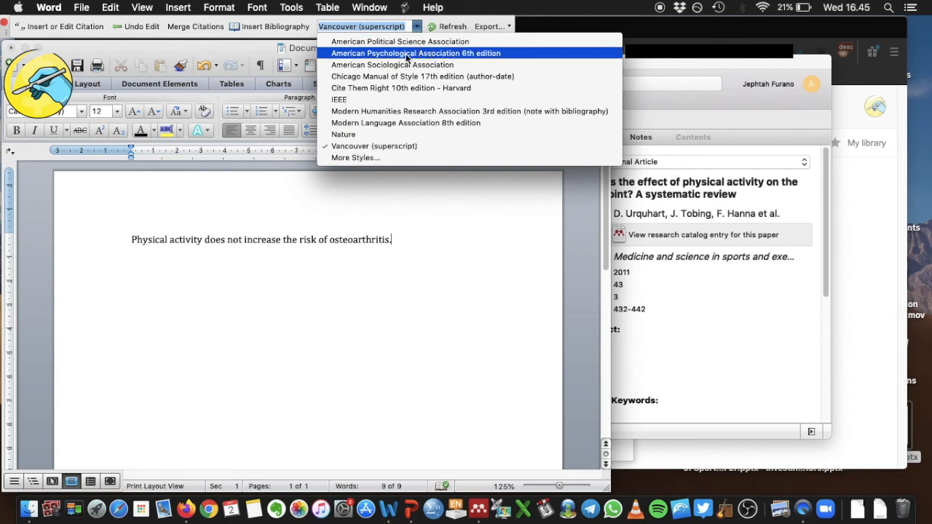
click(365, 149)
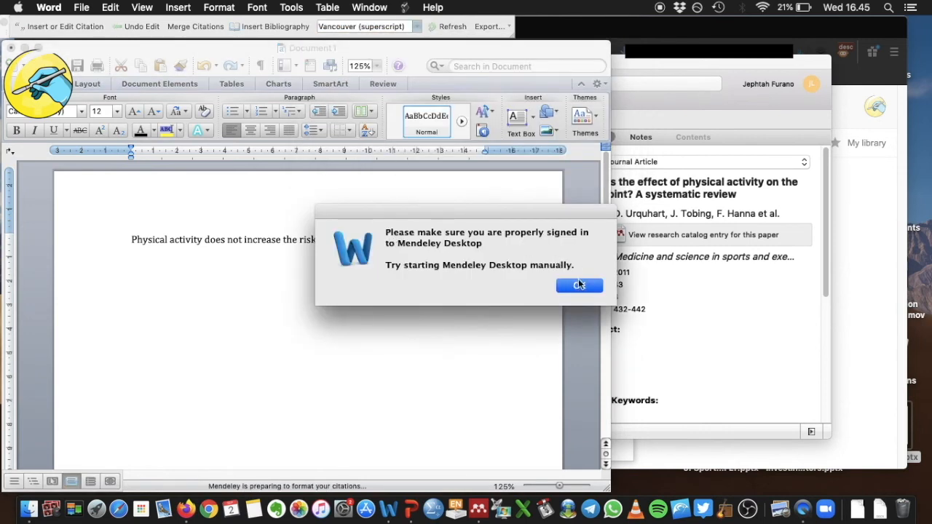
click(579, 284)
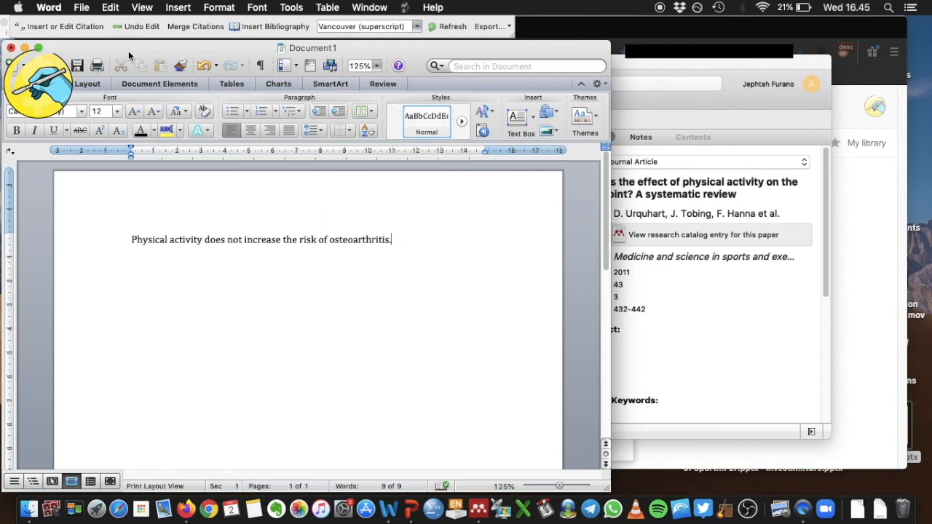
Step: Cite the 2011 knee joint systematic review after the first sentence, giving superscript 1
click(69, 27)
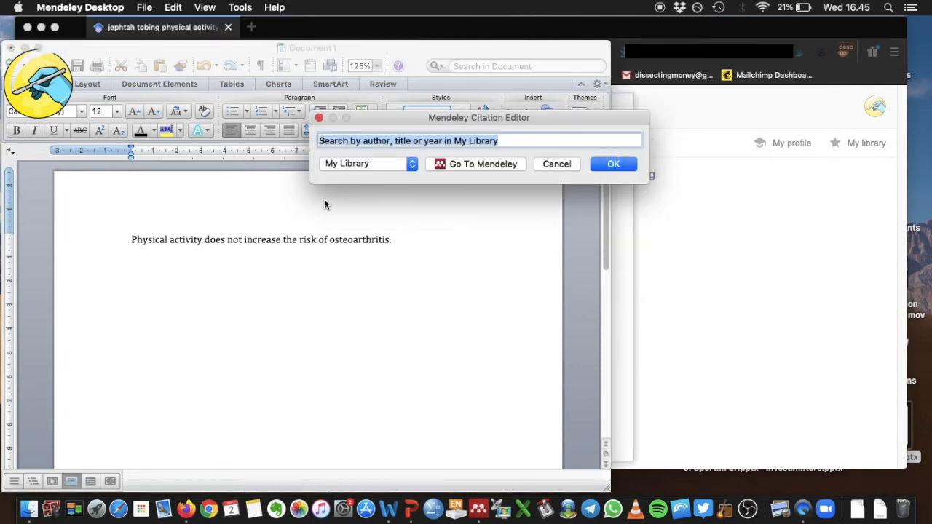
text(tobing)
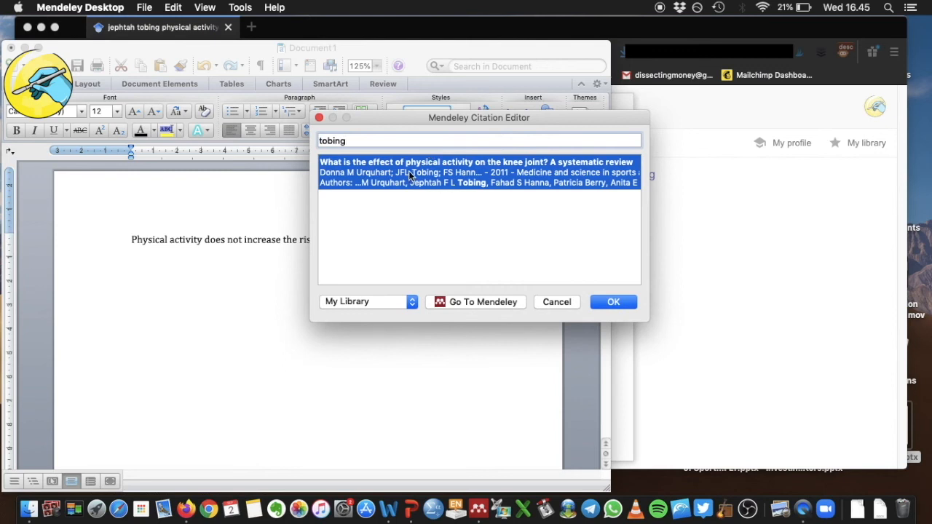
click(410, 174)
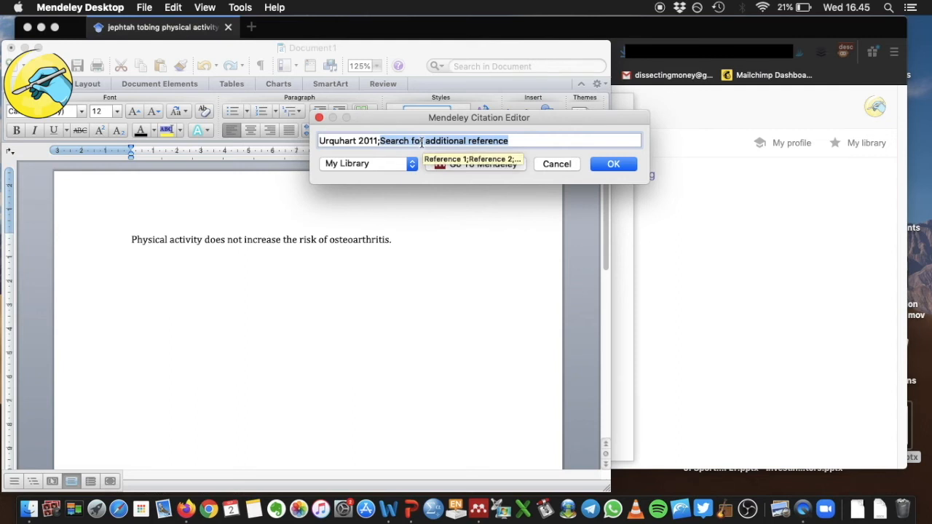
text(fa)
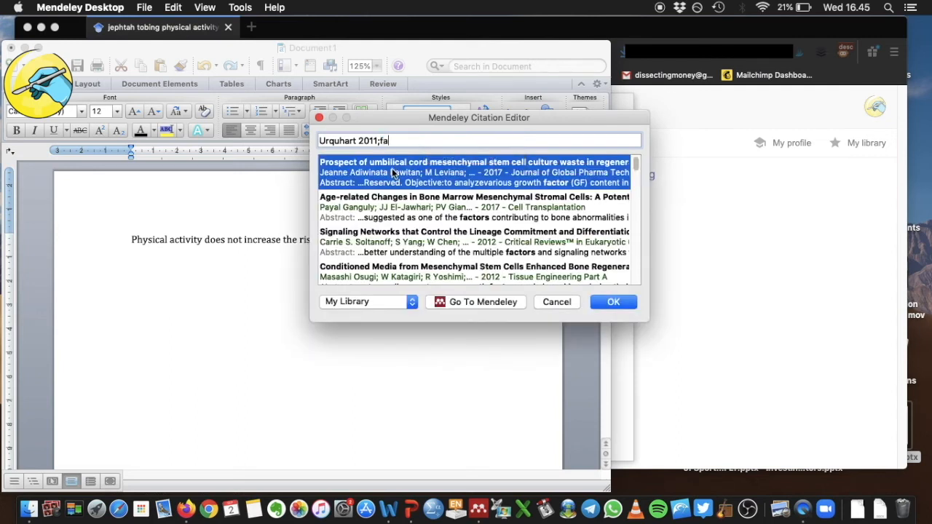
key(BackSpace)
key(BackSpace)
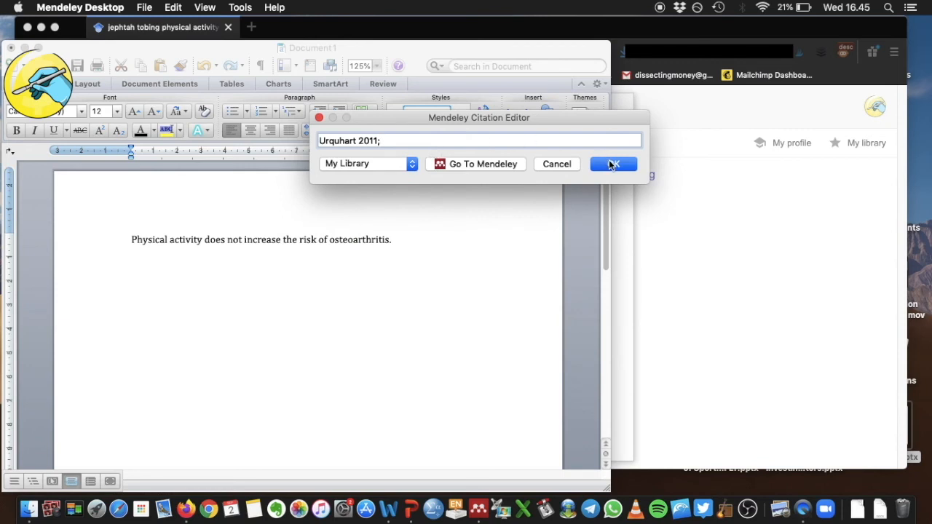
click(612, 164)
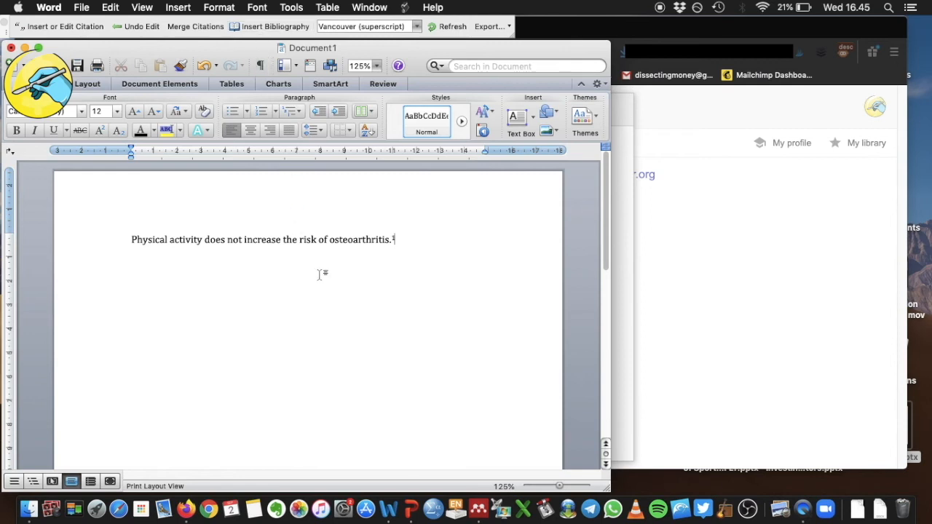
Step: Insert the Vancouver bibliography and push it down the page with two blank lines
click(266, 28)
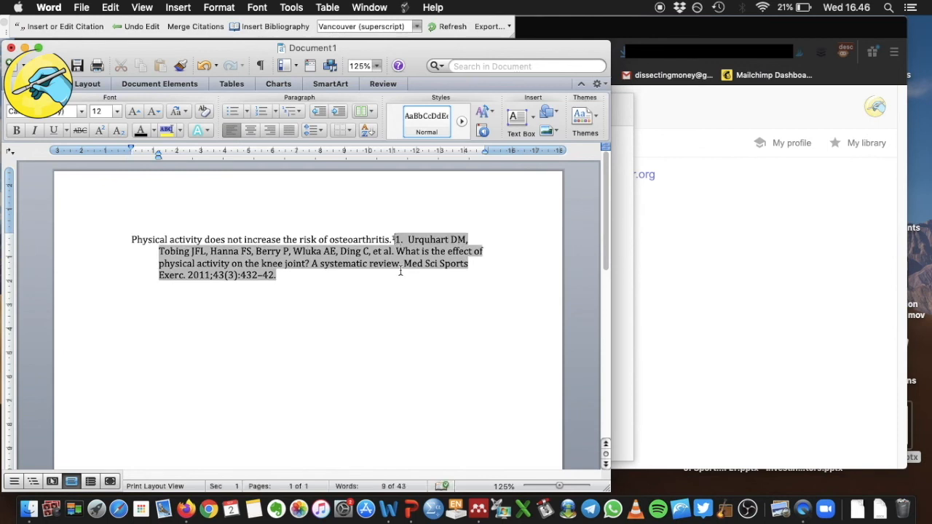
key(Return)
key(Return)
key(Return)
key(Return)
key(Return)
key(Return)
key(Return)
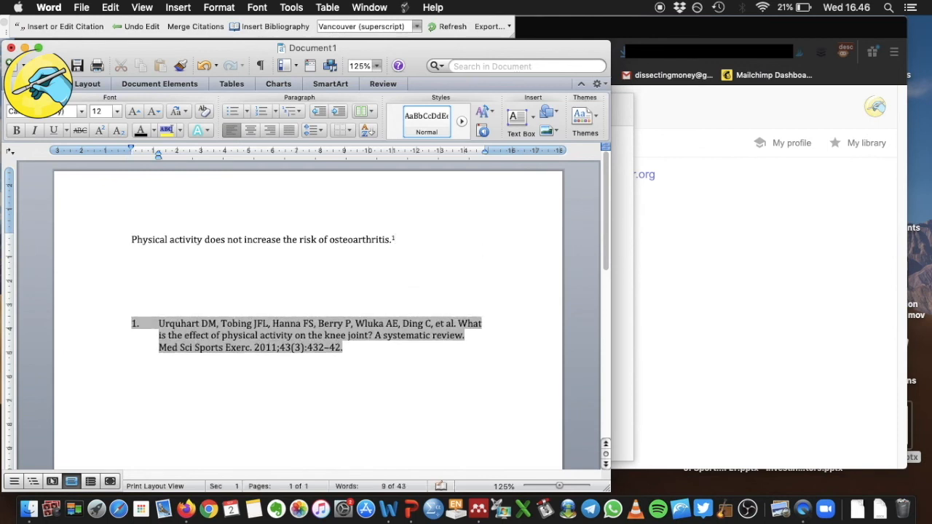
key(Return)
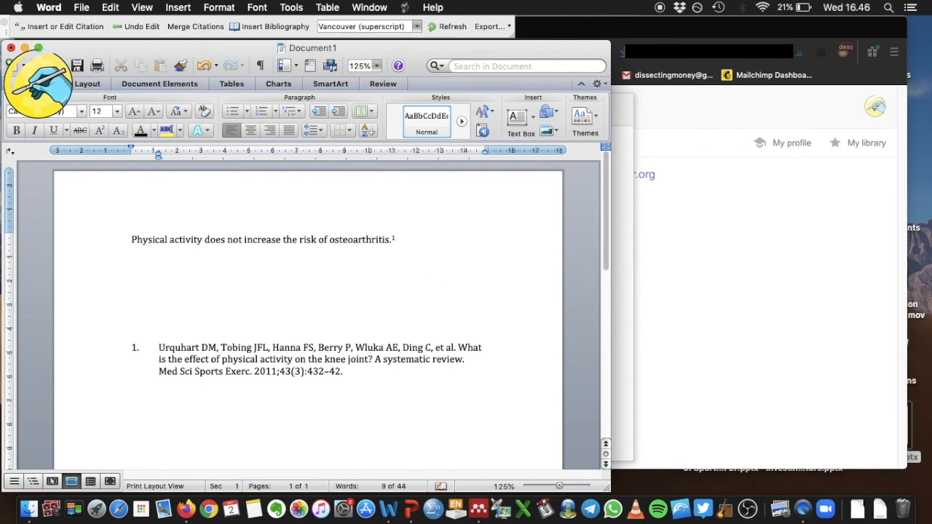
Step: Type 'Osteoarthritis needs x-ray as the golden standard and not MRI.' as the second sentence
text(Osteoarthritis needs x-ray as the golden standar)
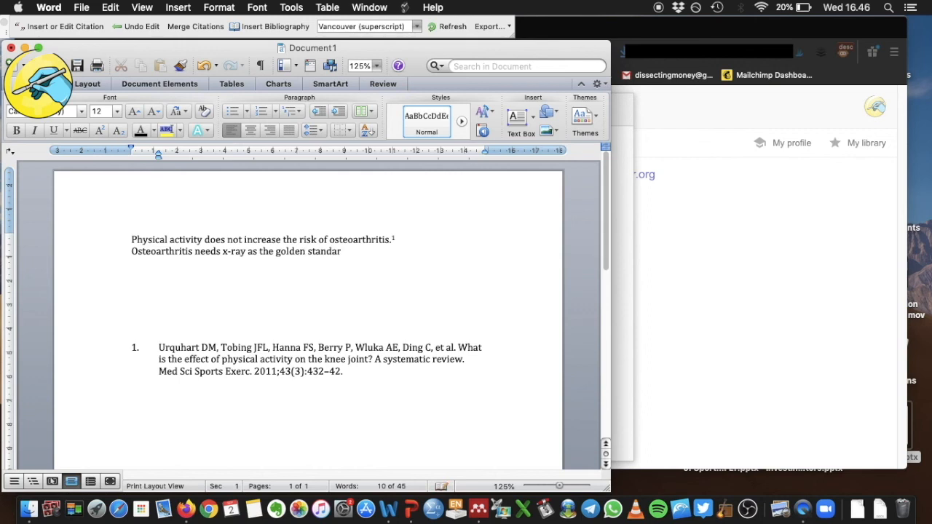
text(d and not MRI.)
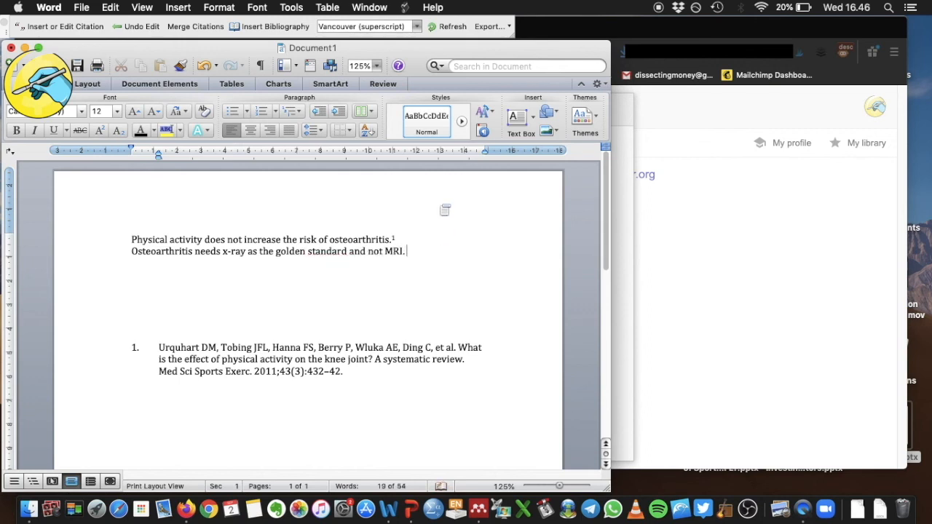
Step: Cite the 2003 intervertebral disc paper and the 1998 bone healing paper on the x-ray sentence
click(80, 29)
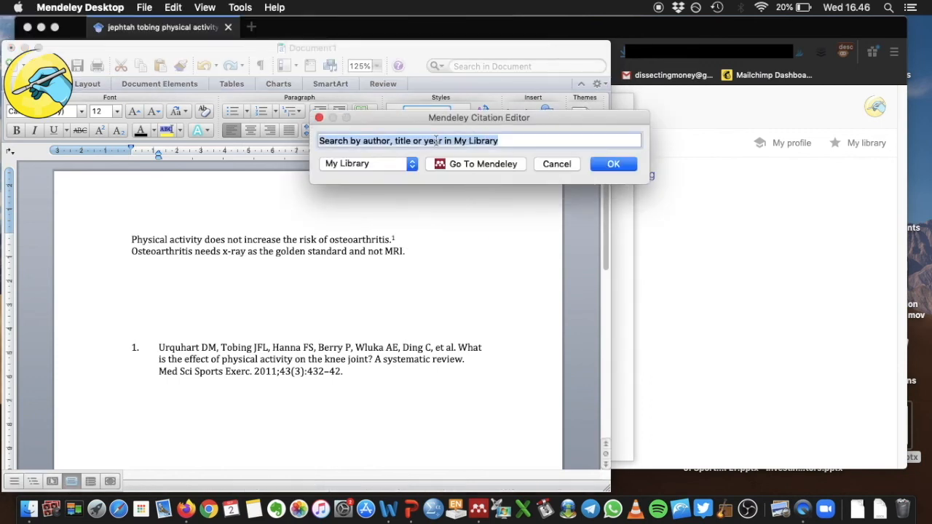
text(fag)
click(396, 177)
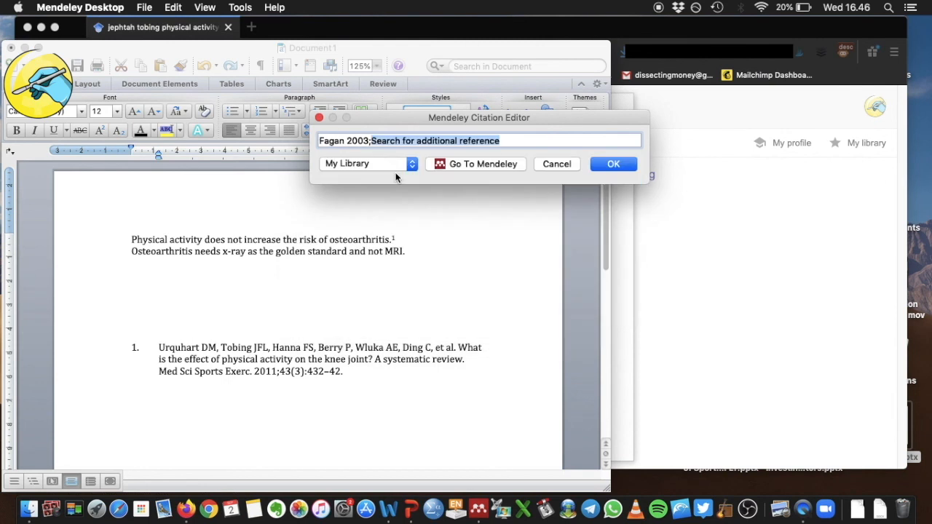
text(s)
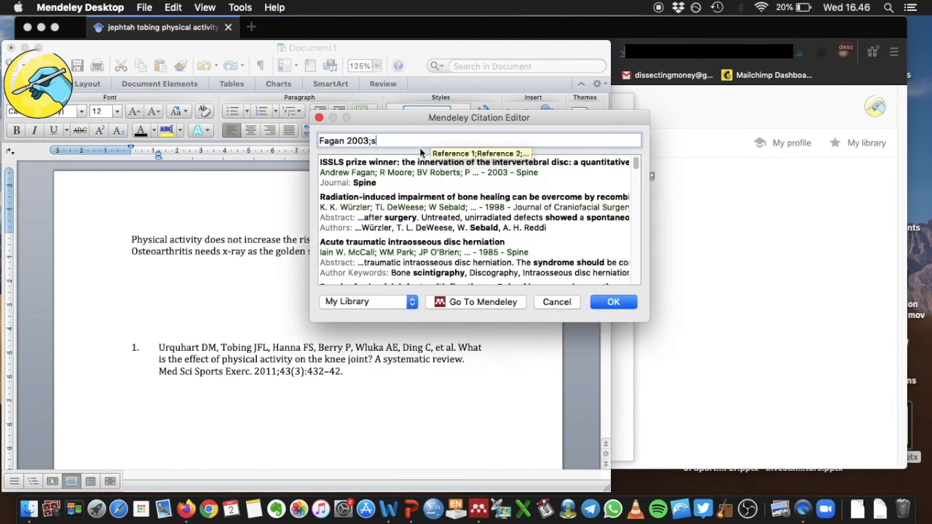
click(410, 216)
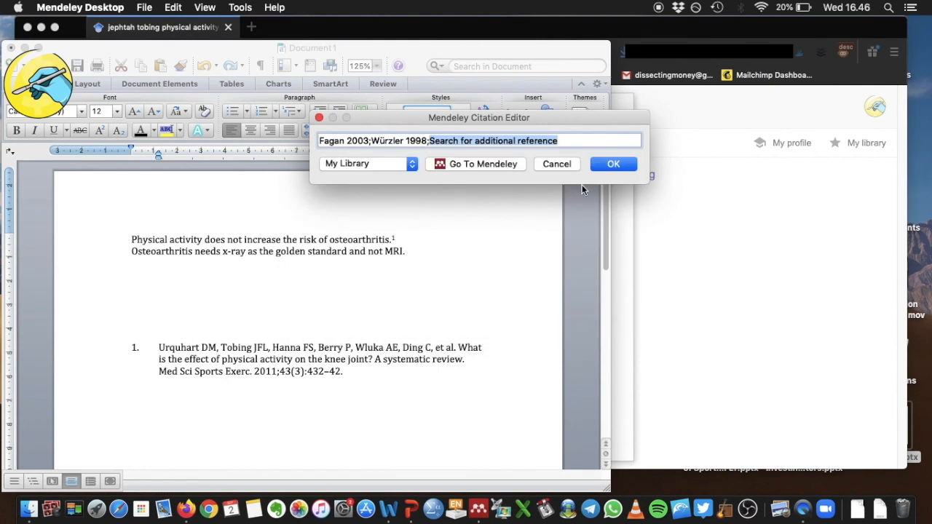
click(613, 163)
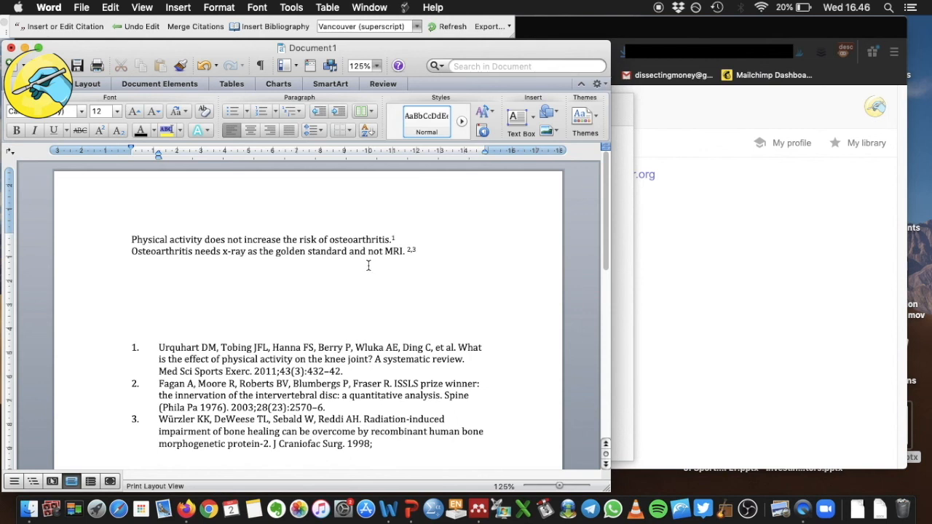
Step: Move the x-ray sentence above the physical activity sentence and refresh the citations
drag(131, 251, 442, 252)
triple_click(437, 246)
key(super+c)
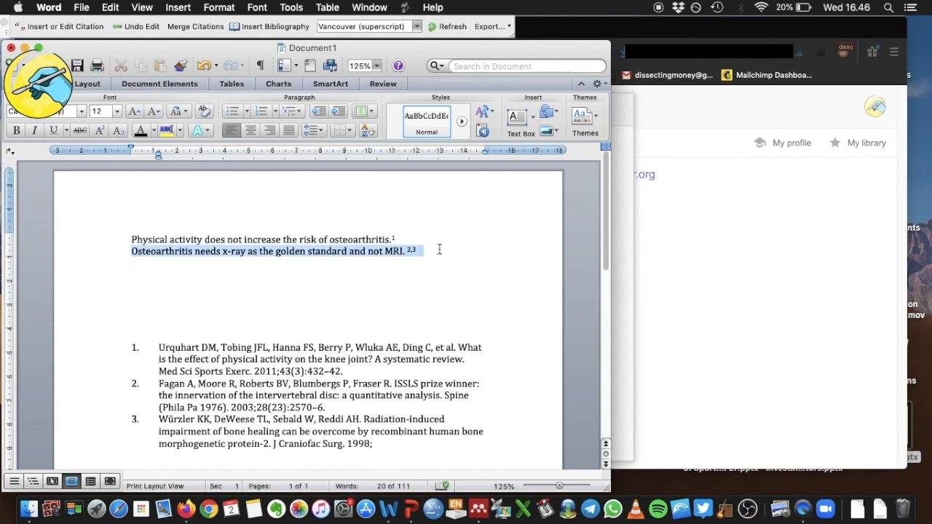
key(BackSpace)
click(130, 239)
key(Return)
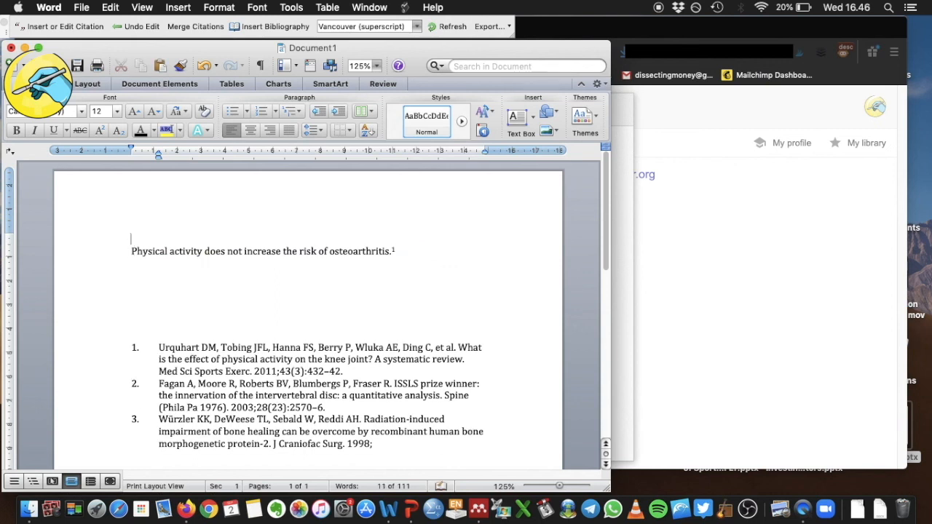
key(super+v)
click(445, 282)
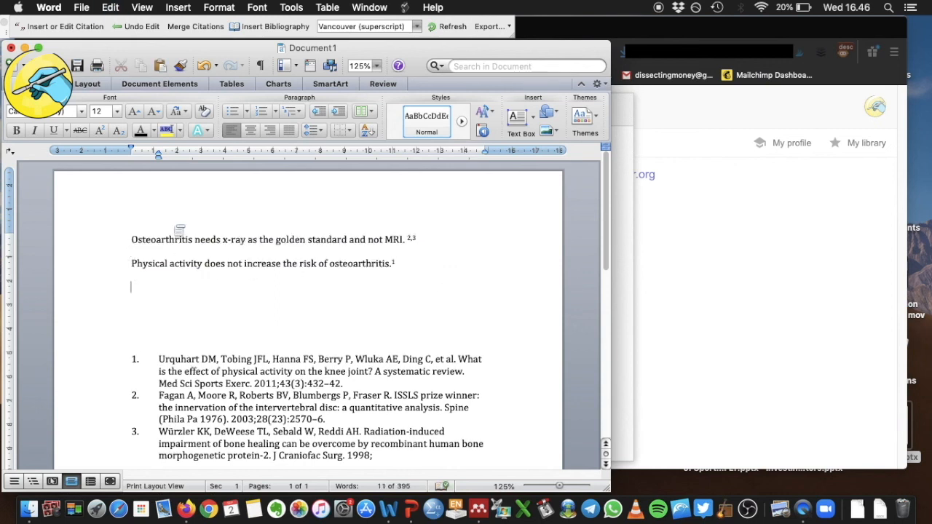
click(436, 26)
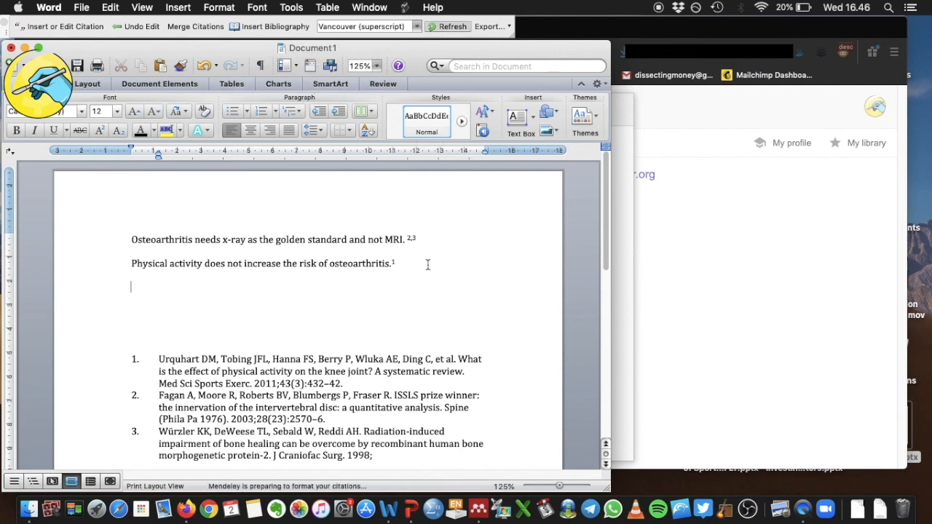